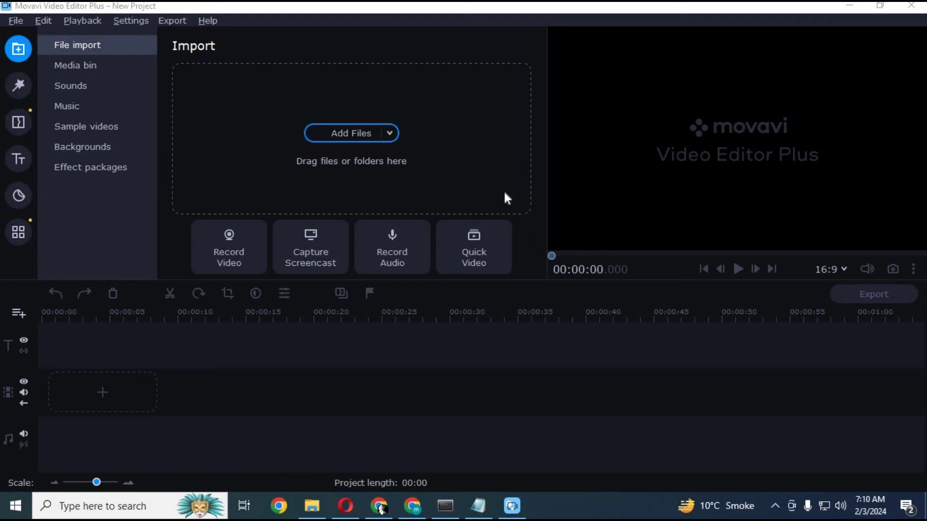
Import every ezgif frame JPG from Downloads\C into the media bin.
left_click(357, 134)
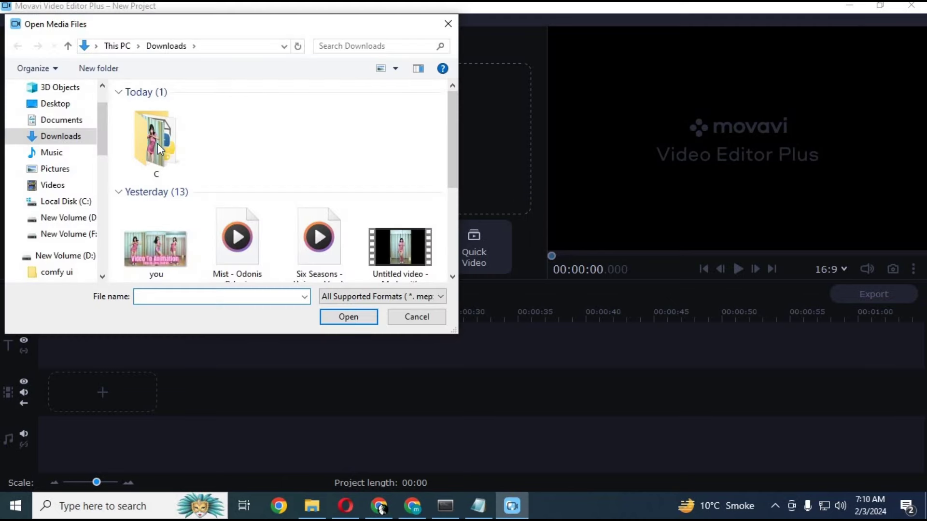
double_click(144, 142)
scroll(373, 221, "down", 2)
scroll(368, 221, "down", 5)
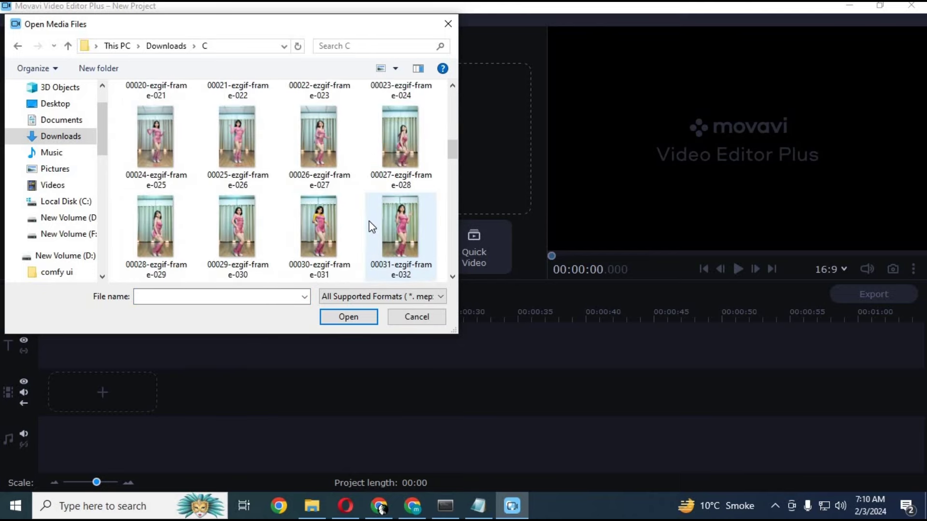
scroll(368, 221, "down", 3)
scroll(368, 221, "down", 5)
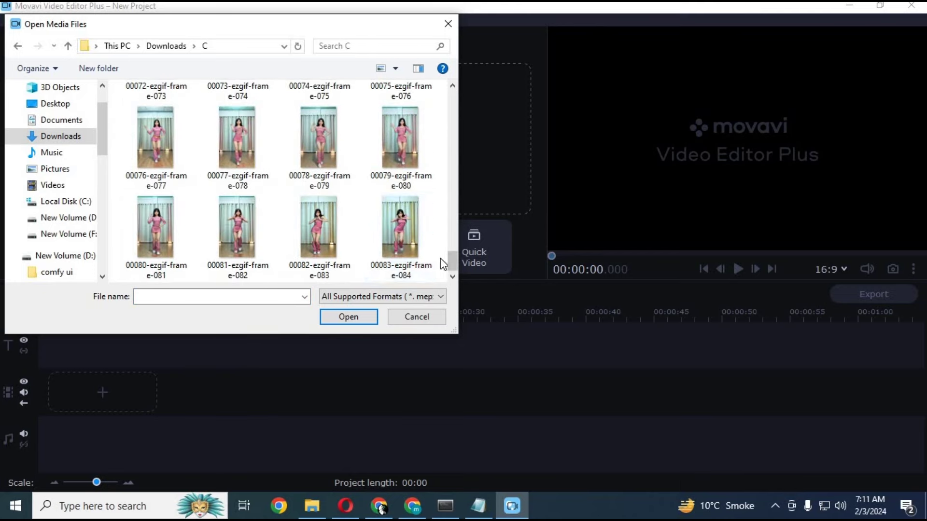
left_click_drag(440, 259, 185, 206)
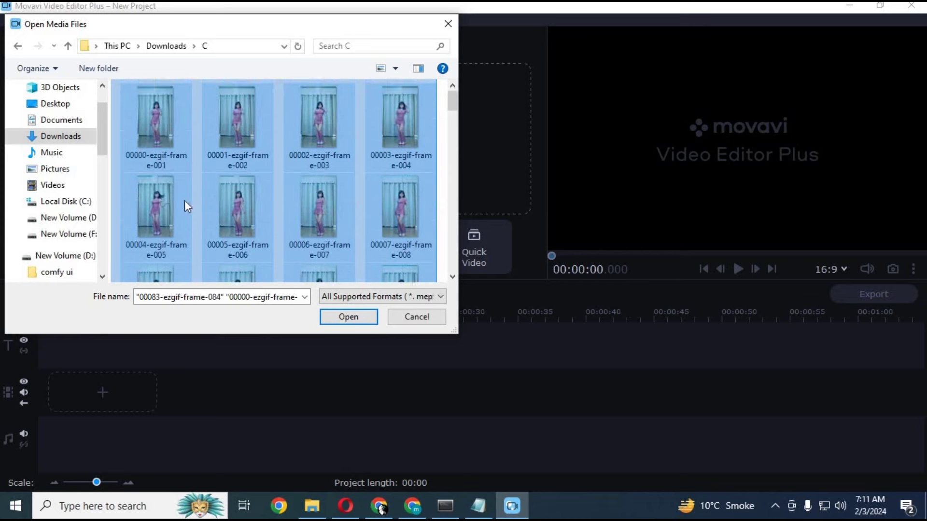
left_click(347, 317)
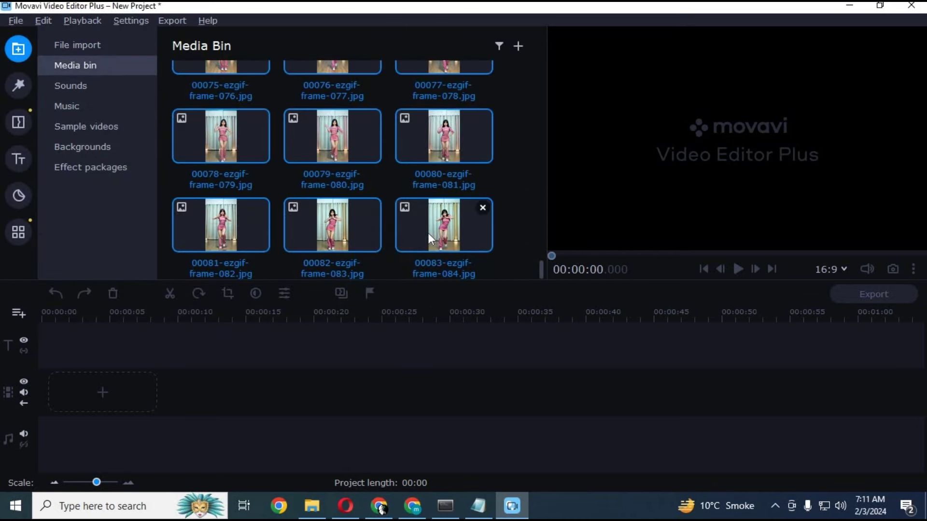
scroll(428, 233, "up", 1)
scroll(426, 234, "up", 1)
scroll(426, 237, "up", 2)
scroll(424, 242, "up", 1)
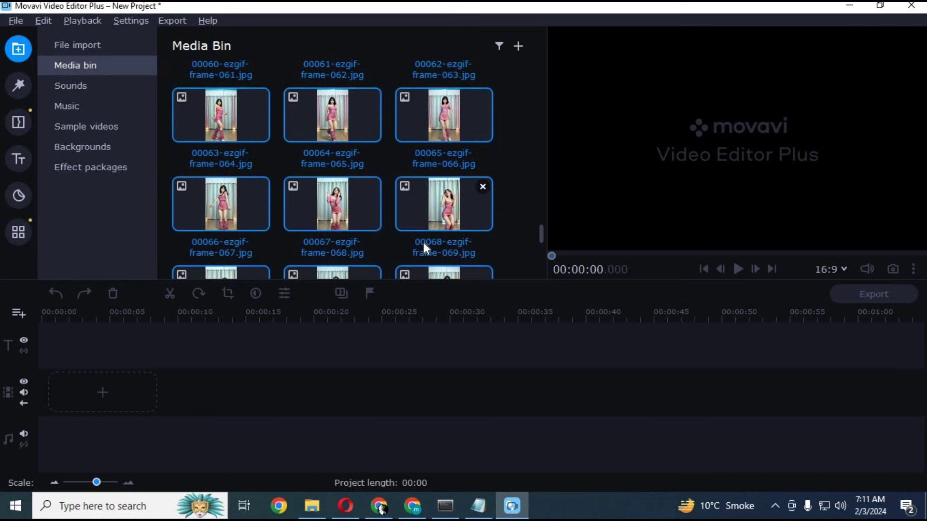
scroll(424, 244, "up", 1)
scroll(422, 243, "up", 1)
scroll(423, 247, "up", 1)
scroll(423, 247, "up", 1)
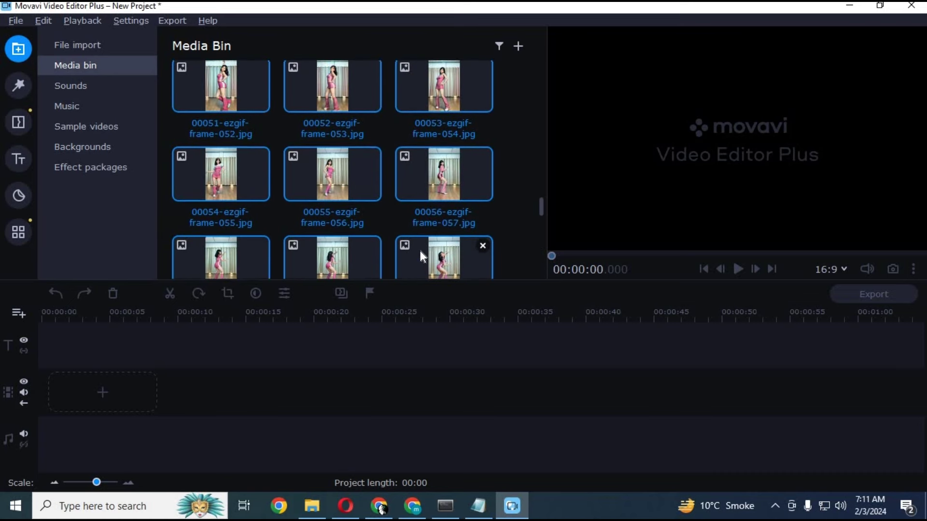
scroll(420, 250, "up", 2)
scroll(419, 252, "up", 2)
scroll(419, 252, "up", 1)
scroll(420, 254, "up", 2)
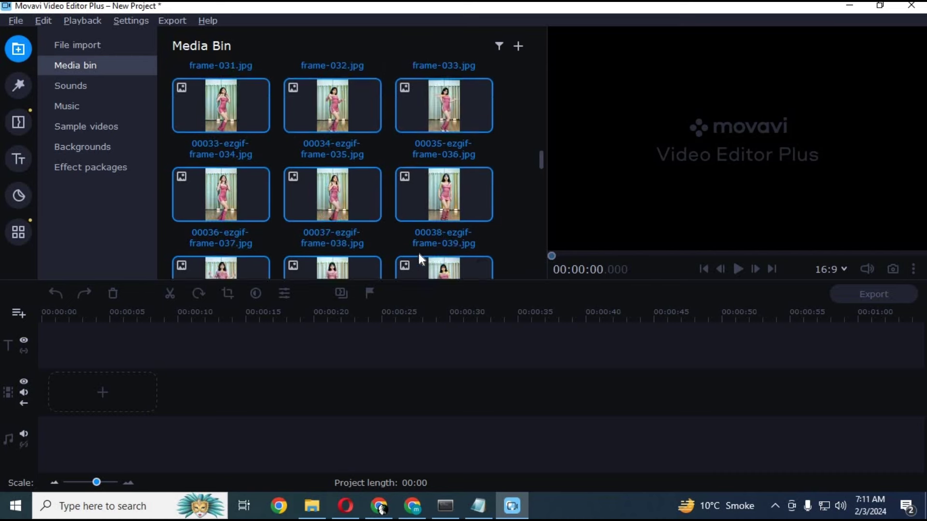
scroll(420, 255, "up", 2)
scroll(420, 255, "up", 2)
scroll(420, 257, "up", 2)
scroll(419, 255, "up", 1)
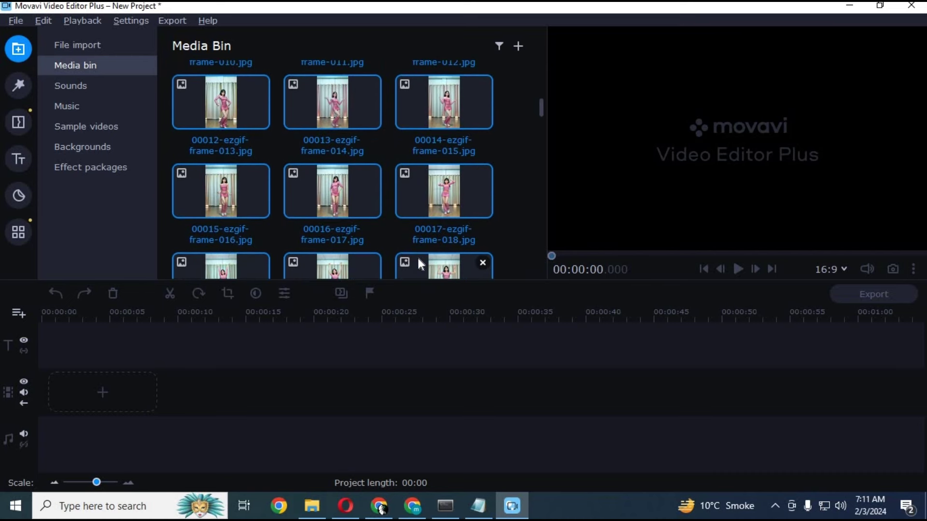
scroll(417, 256, "up", 1)
scroll(417, 256, "up", 2)
scroll(417, 256, "up", 1)
scroll(418, 256, "up", 1)
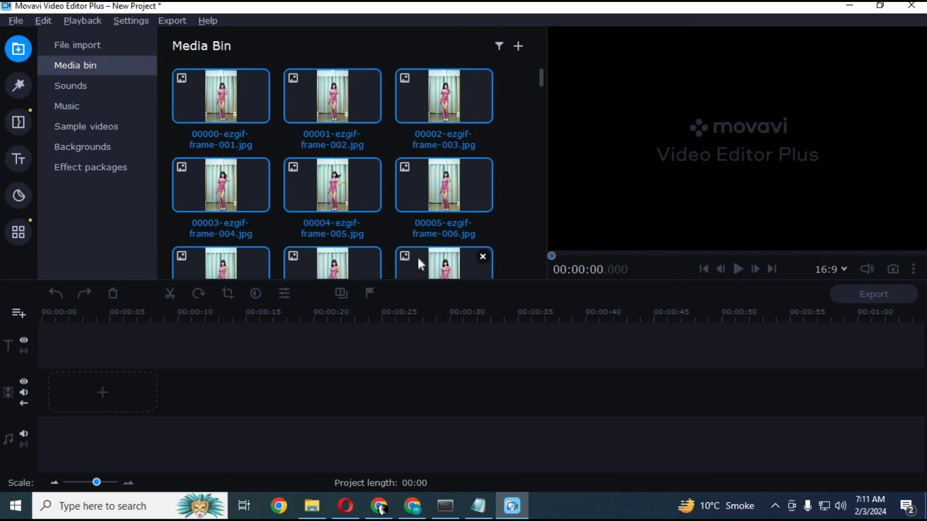
Drag all the imported frame images from the media bin onto the video track.
mouse_move(328, 198)
left_mouse_down()
mouse_move(309, 282)
mouse_move(310, 369)
left_mouse_up()
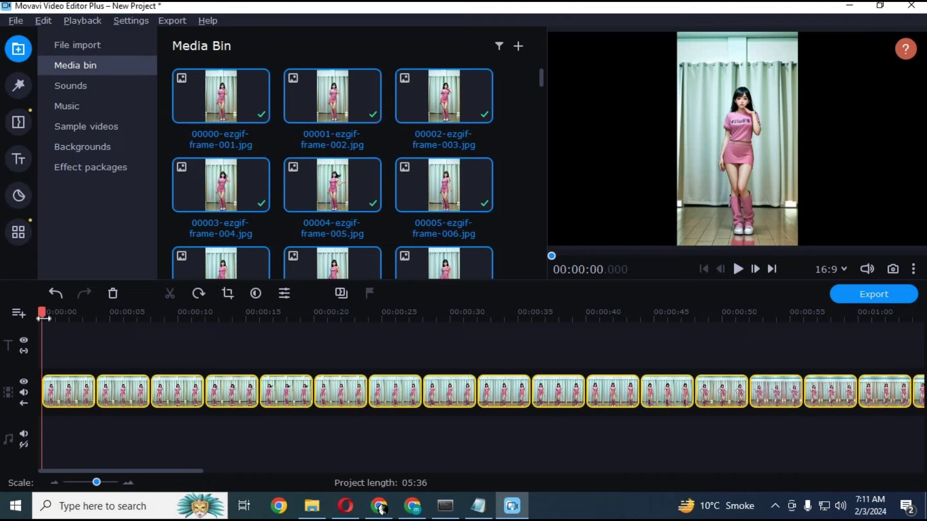
Scrub the 05:36 frame sequence to about 00:00:54, then bring up the export settings.
left_click_drag(43, 317, 647, 359)
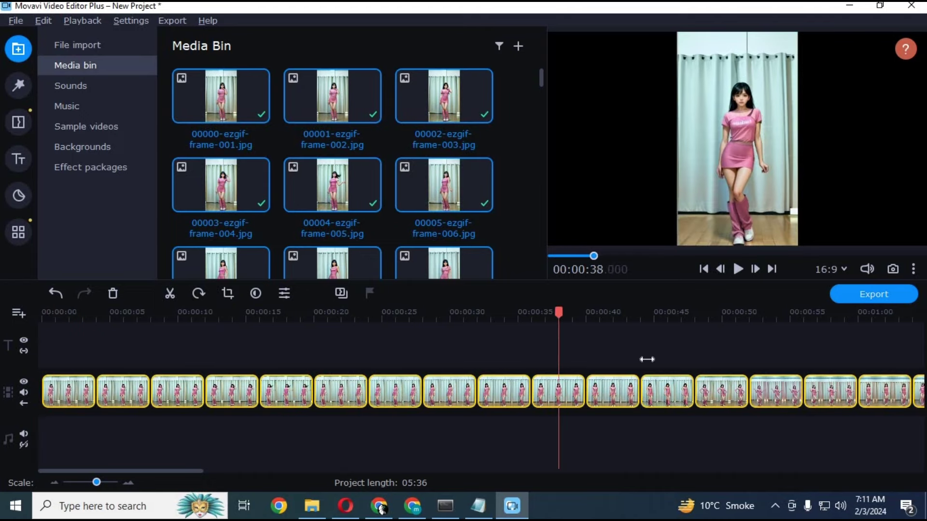
left_click_drag(647, 359, 772, 368)
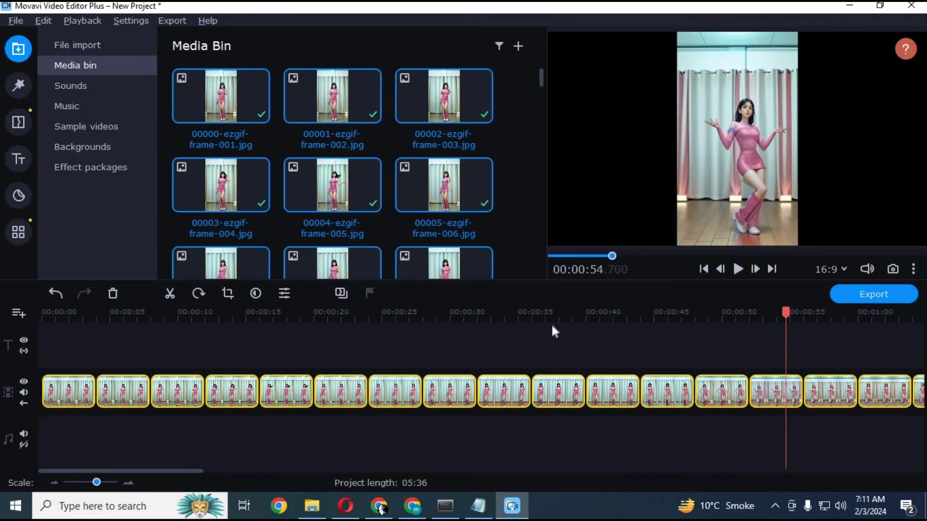
left_click(895, 296)
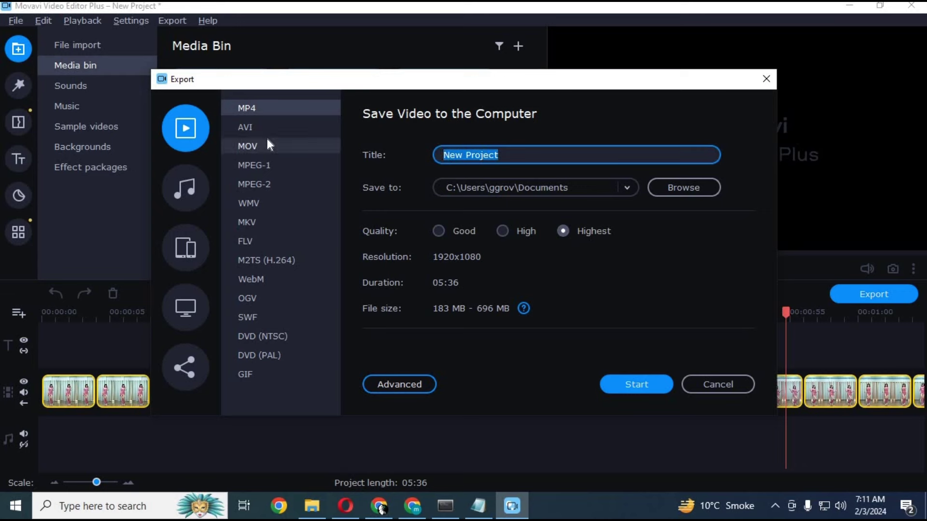
type("1")
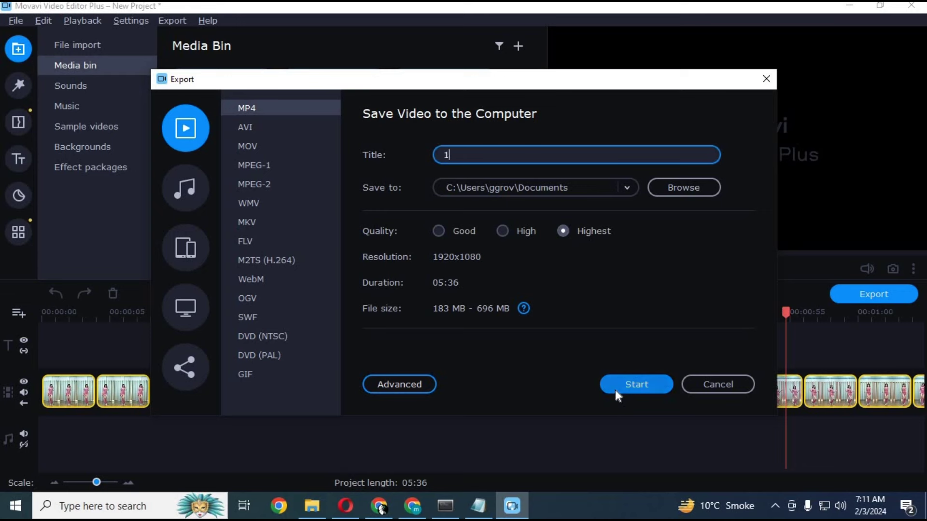
Export the sequence as MP4 titled '1' to Documents and close the output folder.
left_click(614, 389)
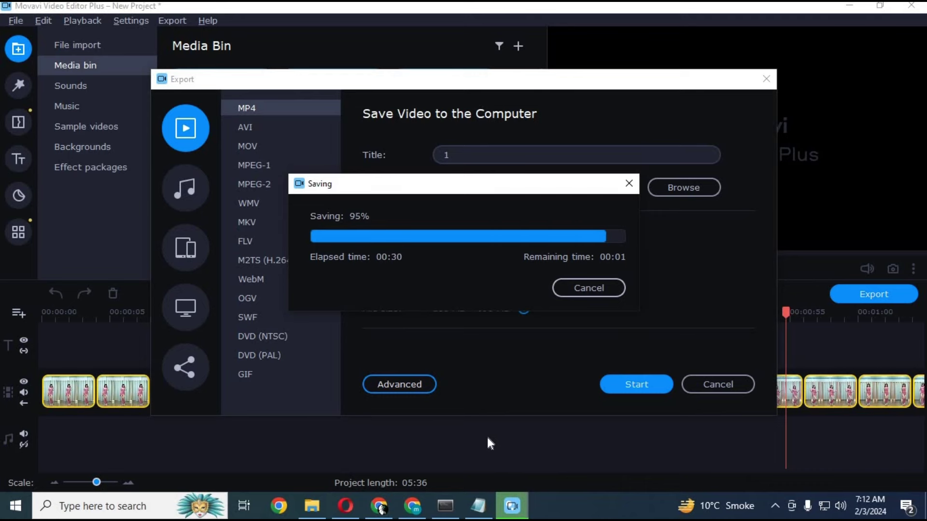
left_click(573, 277)
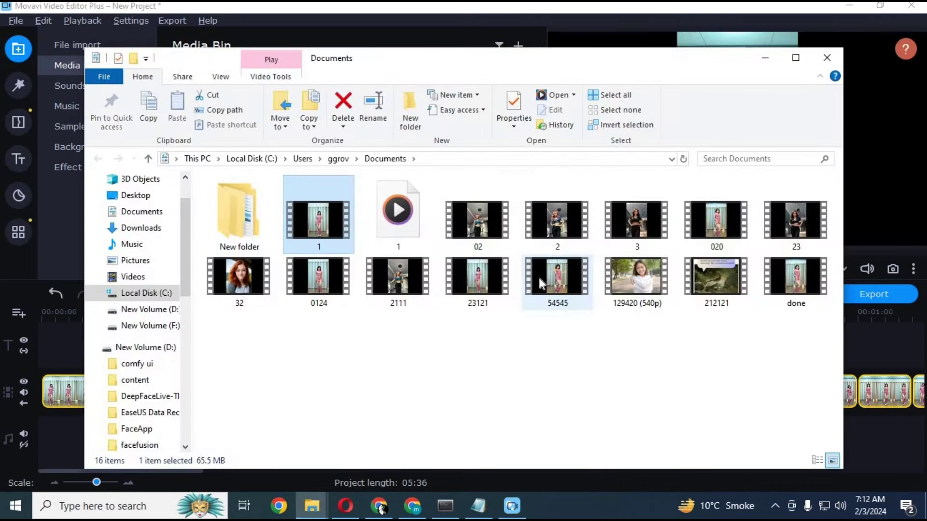
left_click(826, 57)
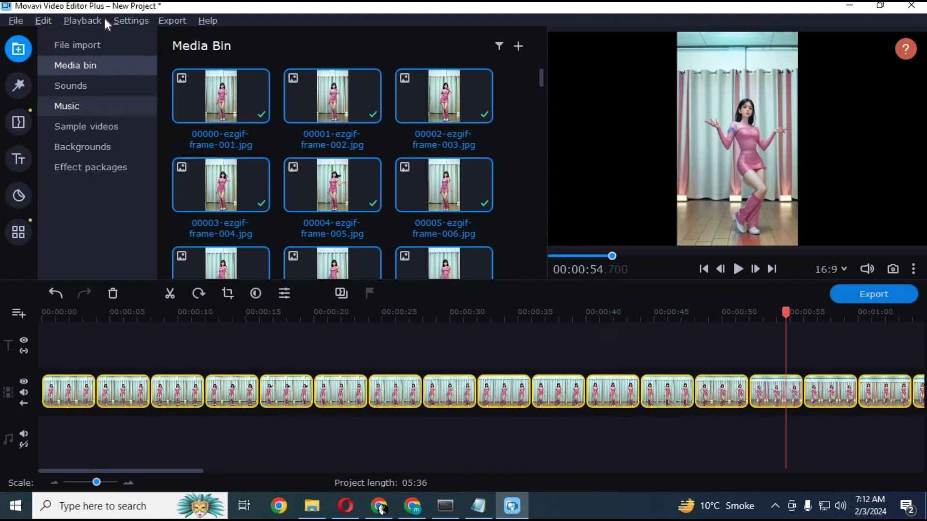
Create a new empty project without saving the old one.
left_click(16, 21)
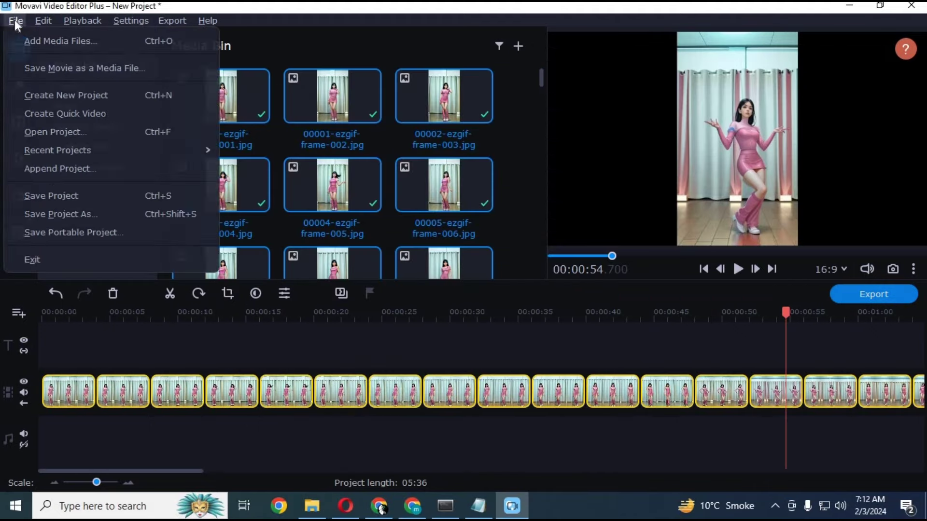
left_click(77, 96)
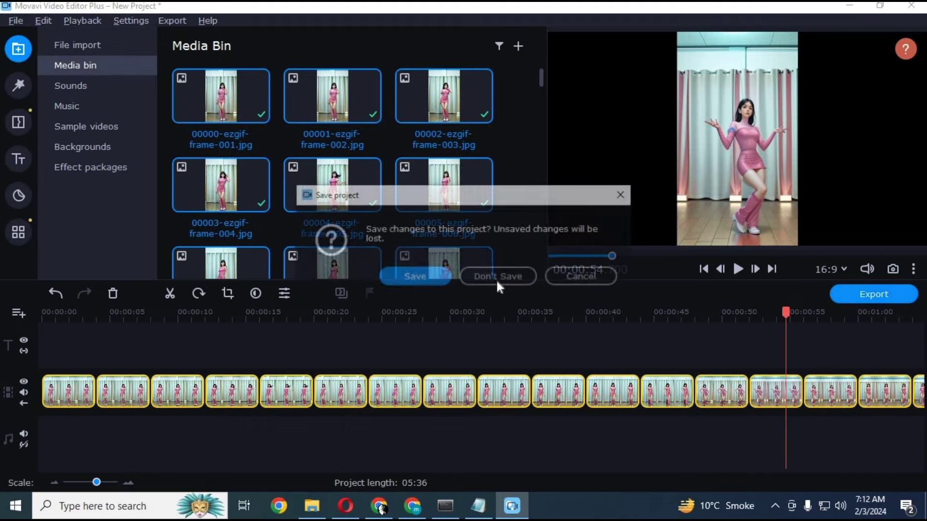
left_click(493, 277)
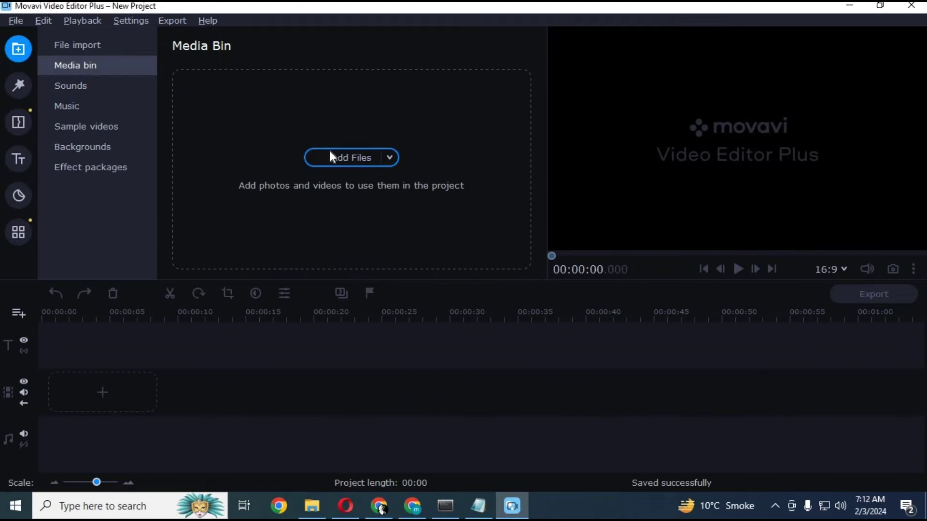
Add 1.mp4 from Documents to the new project.
left_click(316, 153)
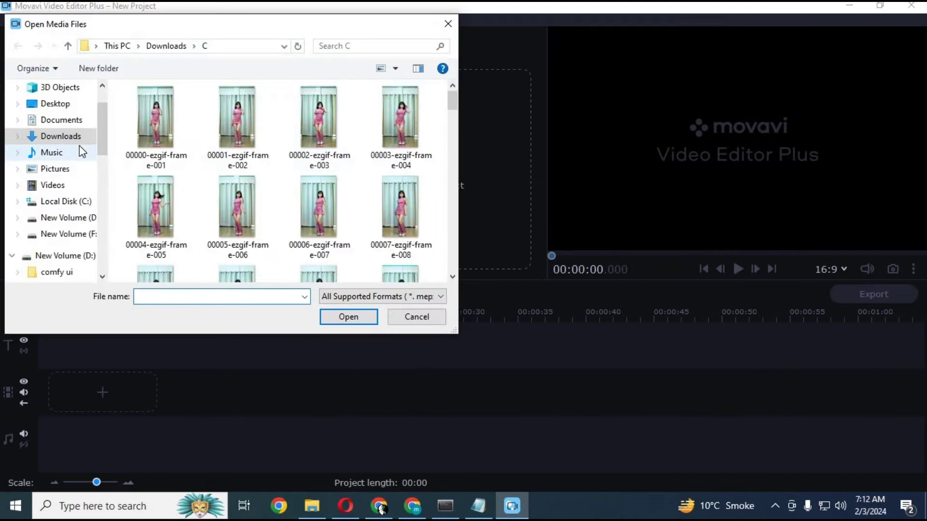
left_click(62, 121)
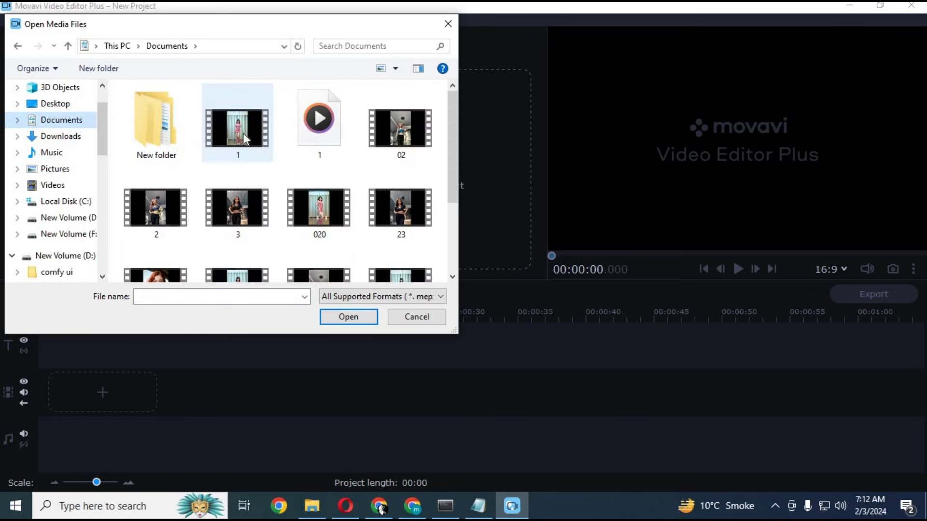
key("Escape")
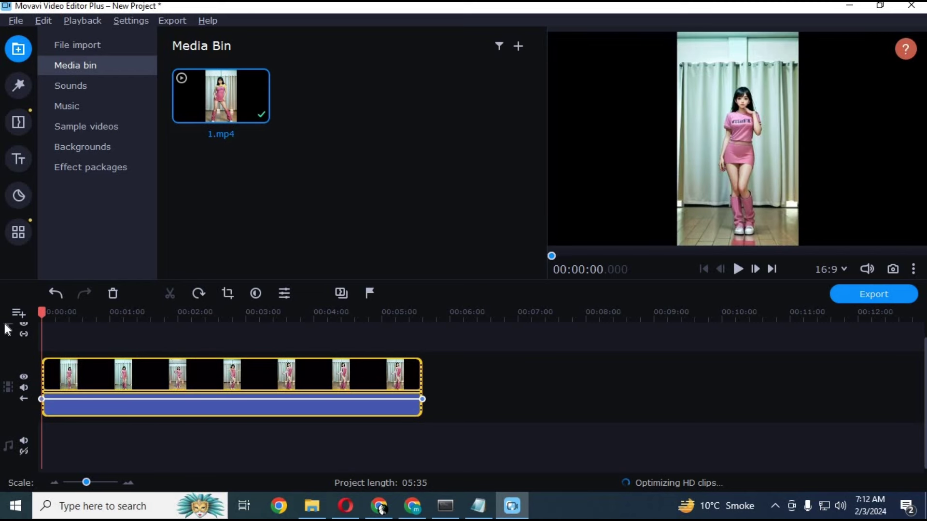
Scrub through the 05:35 1.mp4 clip, then select it and show its Clip Properties.
left_click_drag(58, 315, 394, 358)
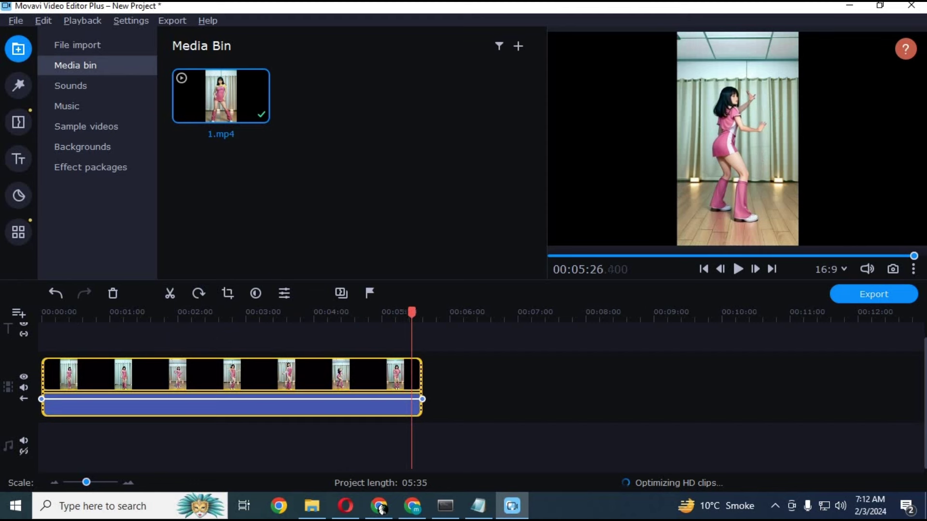
left_click_drag(393, 357, 468, 391)
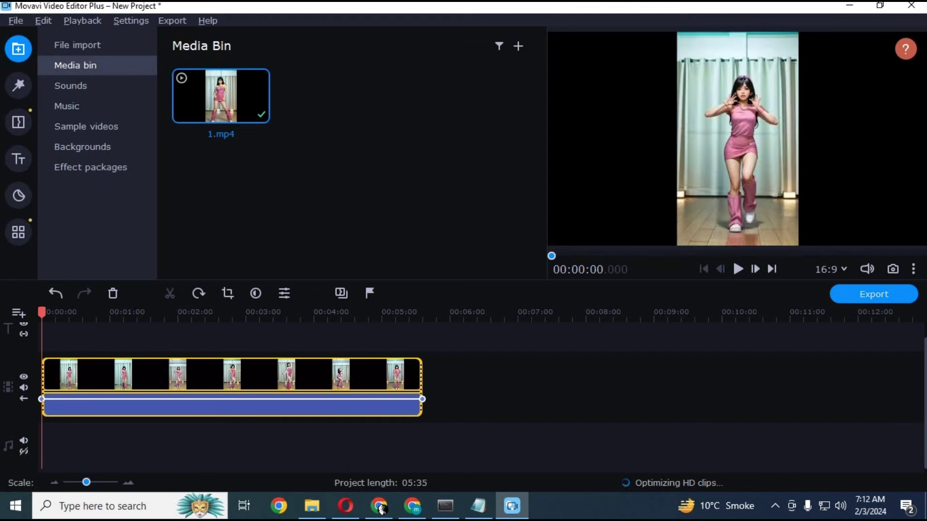
left_click(458, 395)
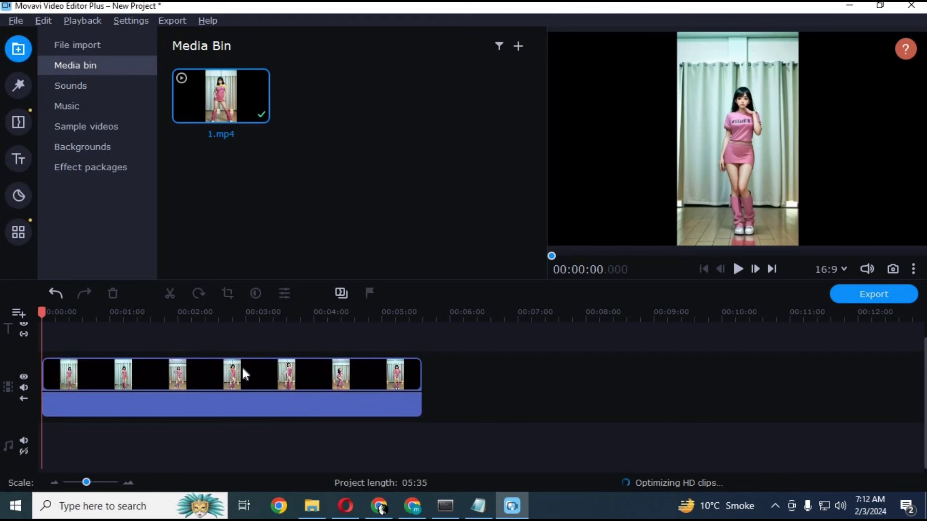
left_click(242, 370)
left_click(284, 292)
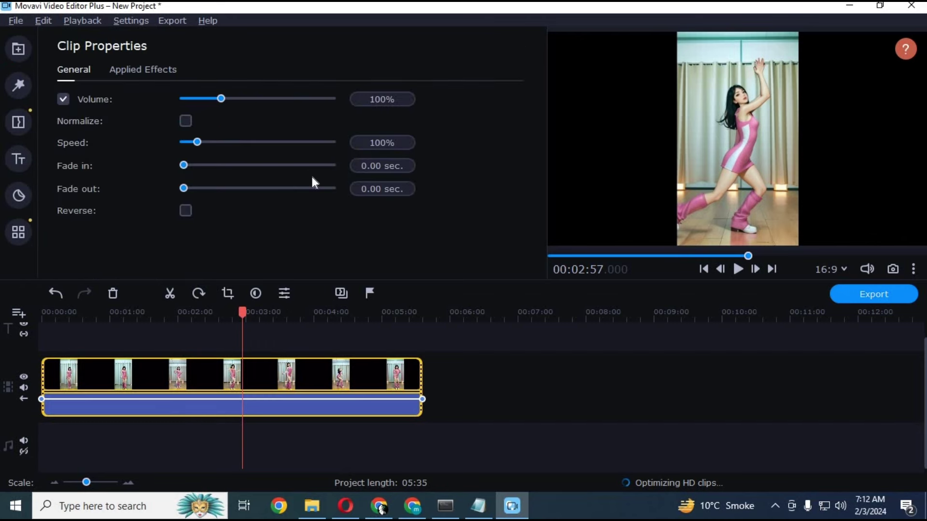
Set the clip speed to 1000%, shortening the project to 00:33, and play it back.
left_click_drag(195, 142, 344, 148)
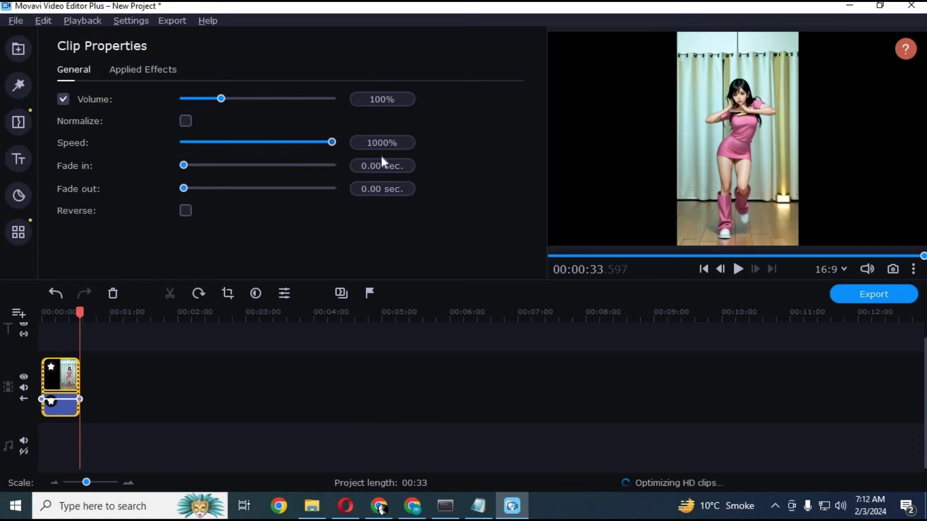
left_click(738, 269)
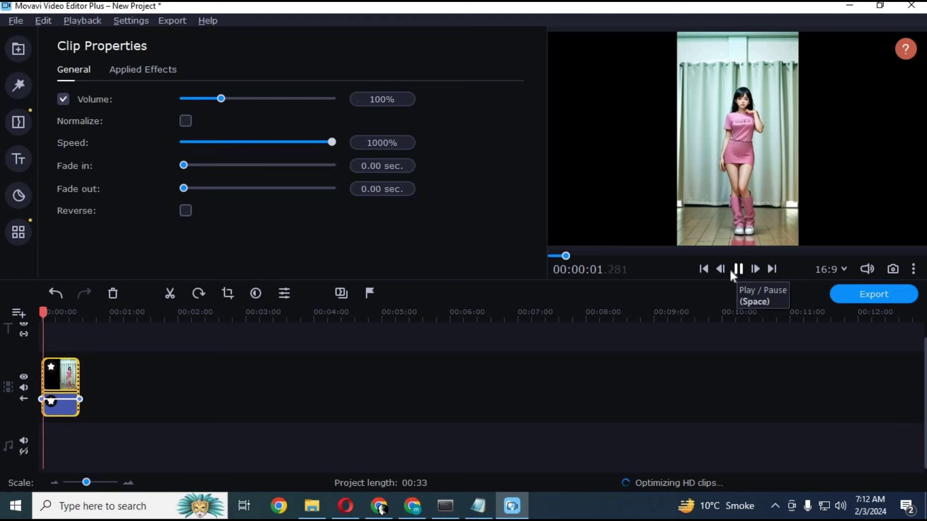
left_click(916, 320)
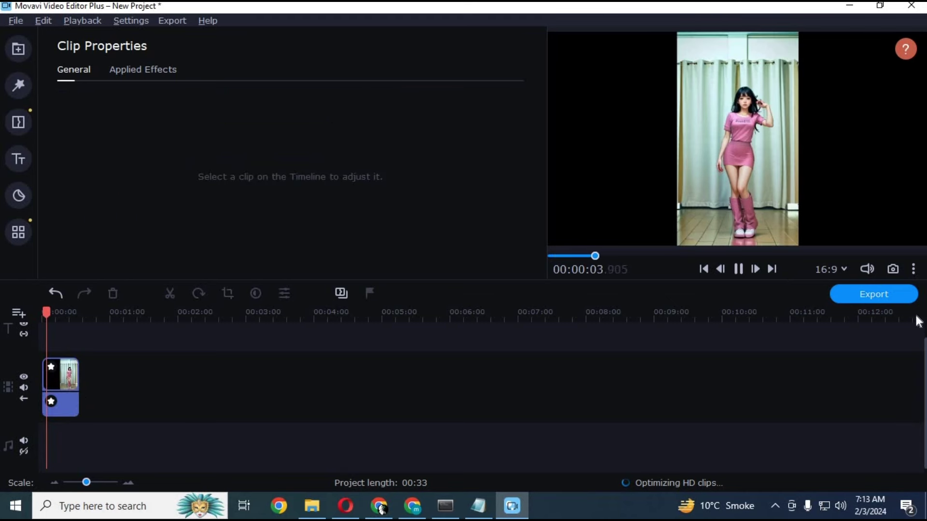
Export the 33-second sped-up video as '2' to Documents, overwriting the existing 2.mp4.
left_click(872, 292)
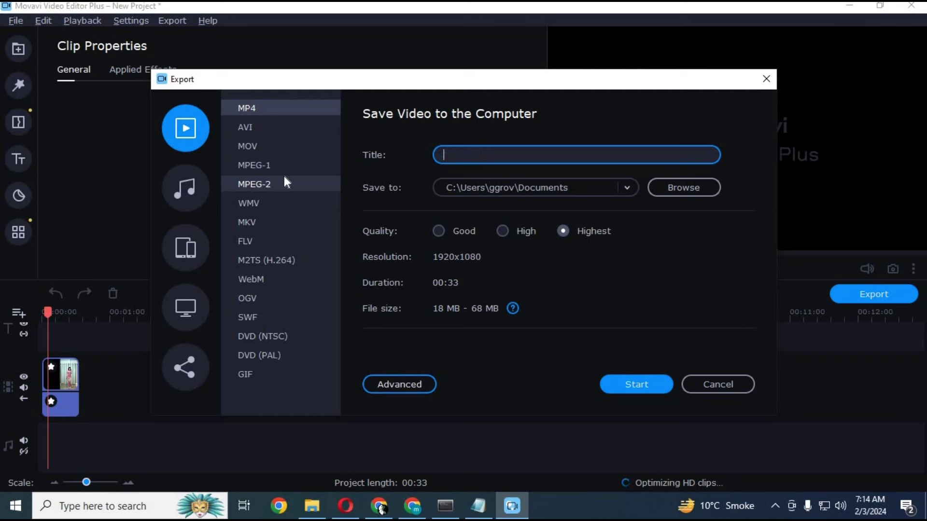
type("2")
left_click(605, 380)
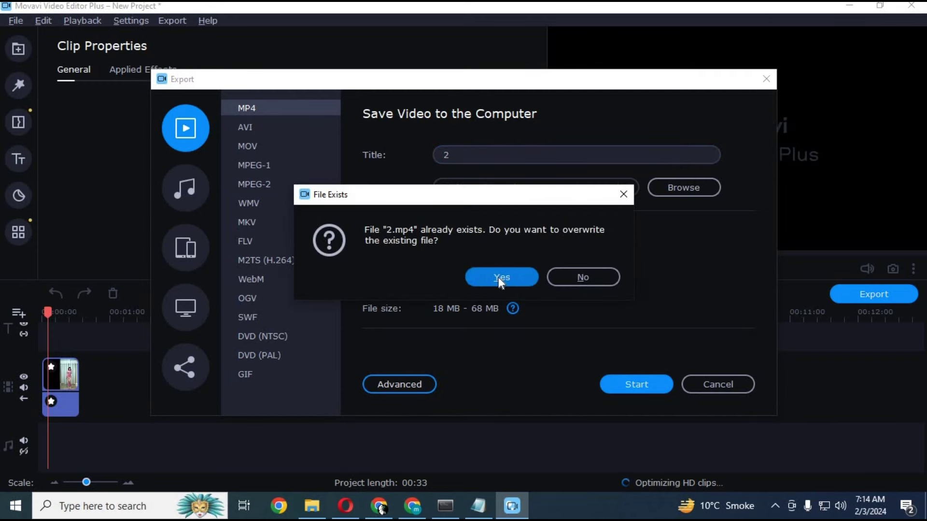
left_click(498, 277)
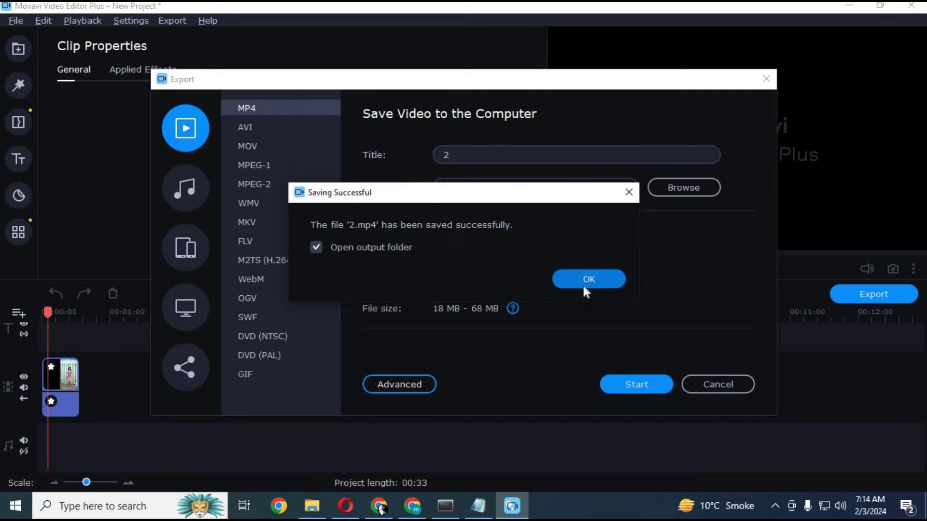
left_click(585, 282)
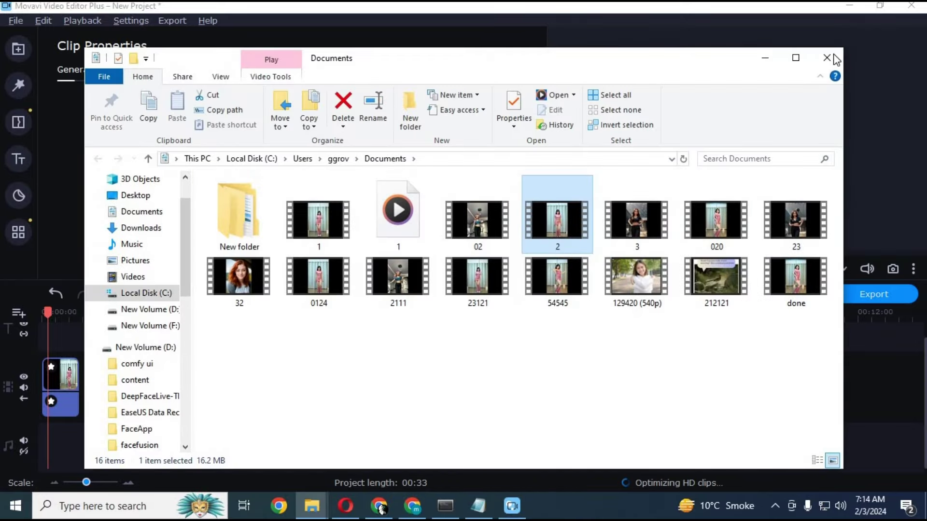
left_click(827, 59)
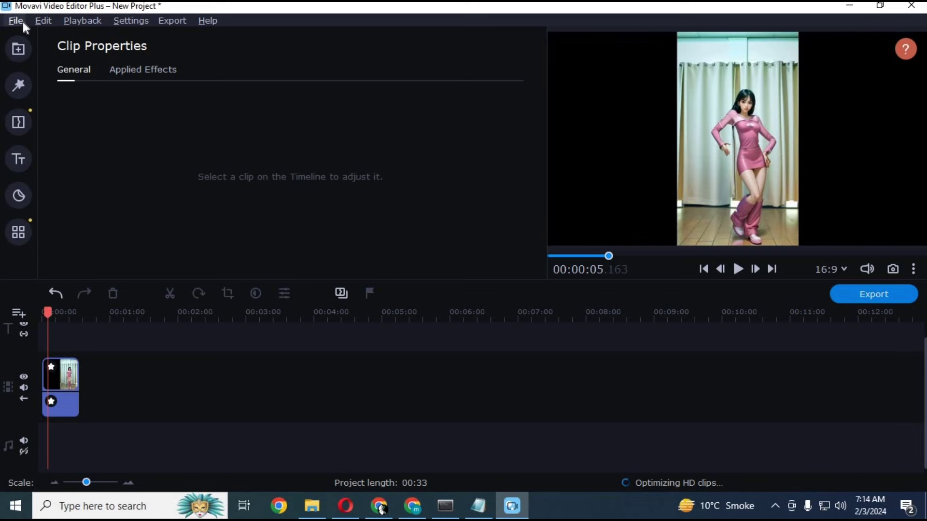
Create a new project, discarding the current one without saving.
left_click(23, 21)
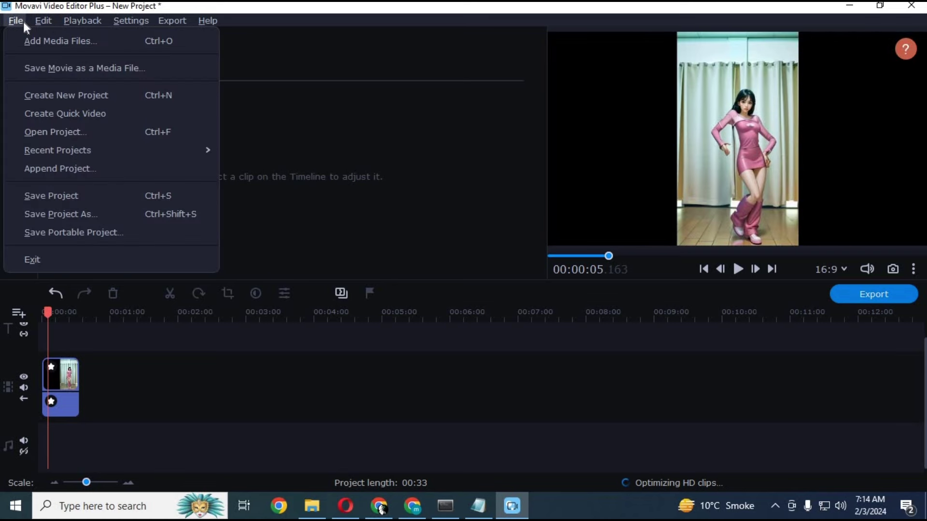
mouse_move(16, 20)
left_click(44, 94)
left_click(487, 273)
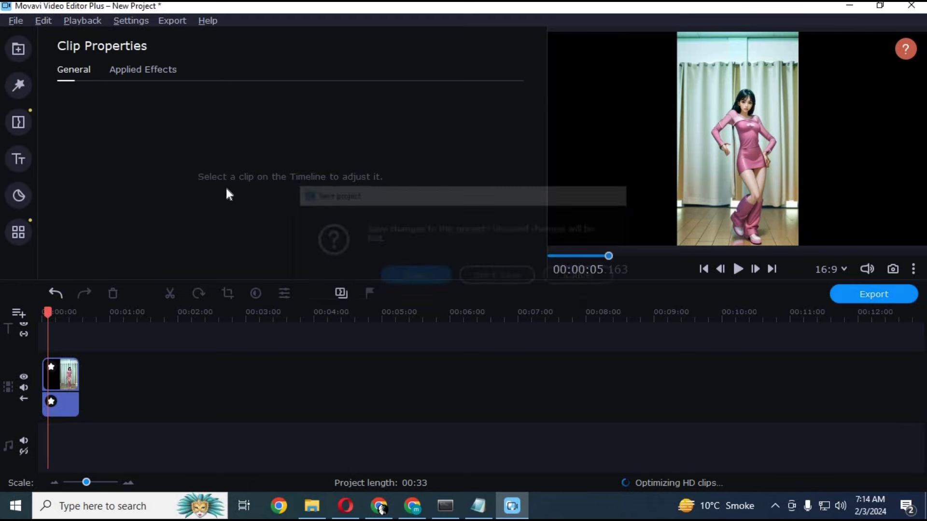
Import 2.mp4 onto the timeline and play it.
left_click(340, 156)
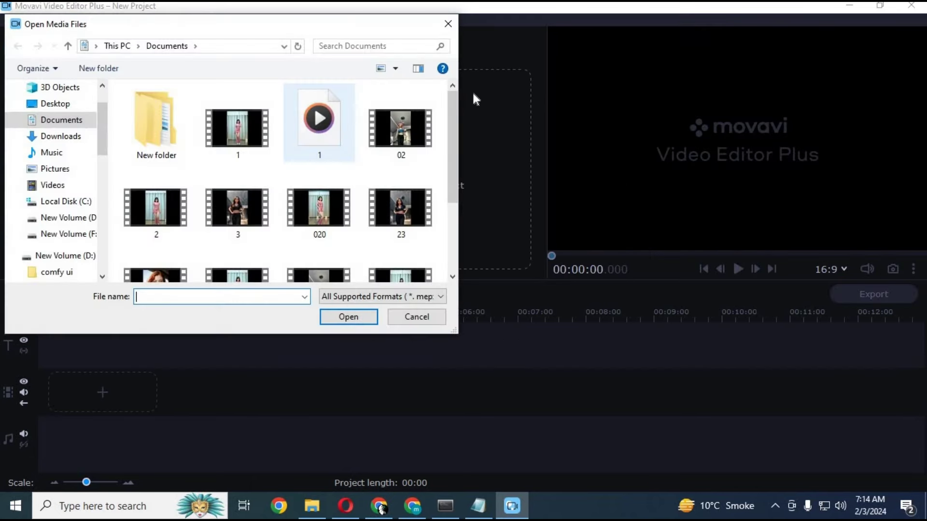
double_click(167, 210)
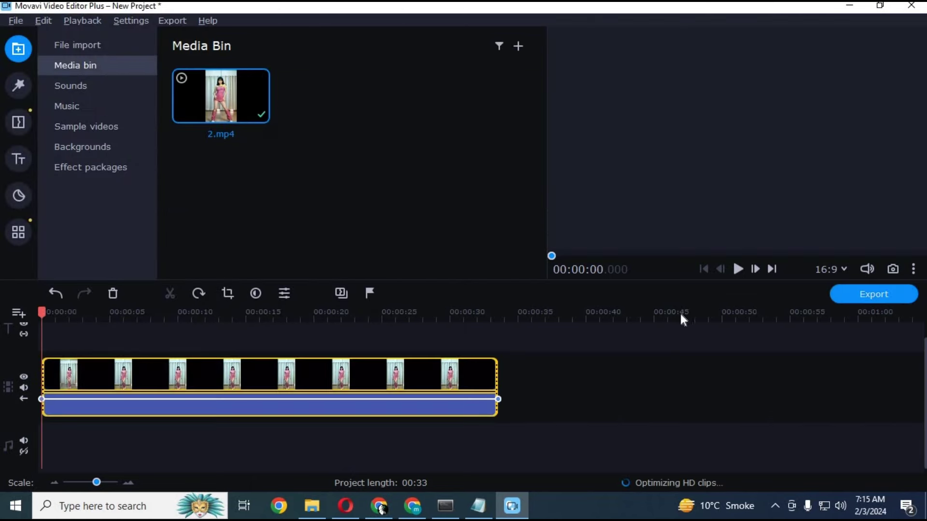
left_click(739, 269)
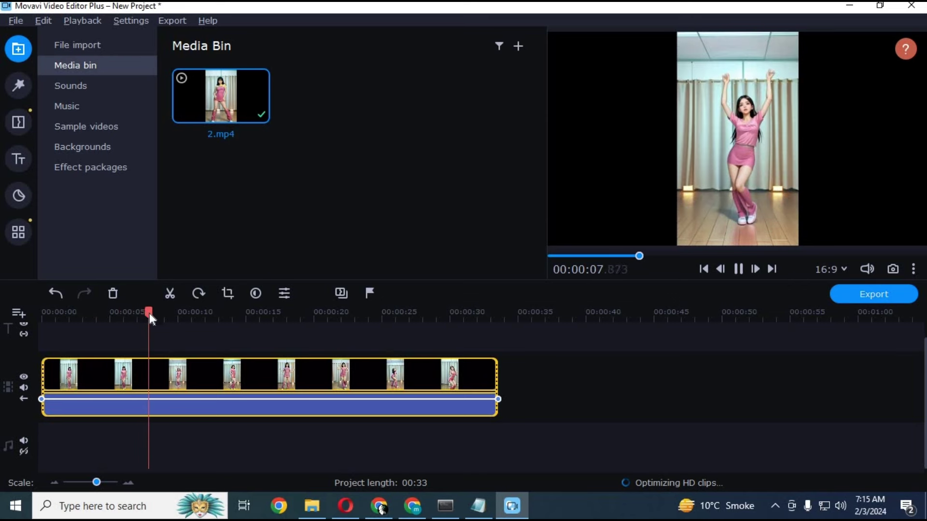
Rewind to the start of 2.mp4 and show its Clip Properties.
left_click(44, 312)
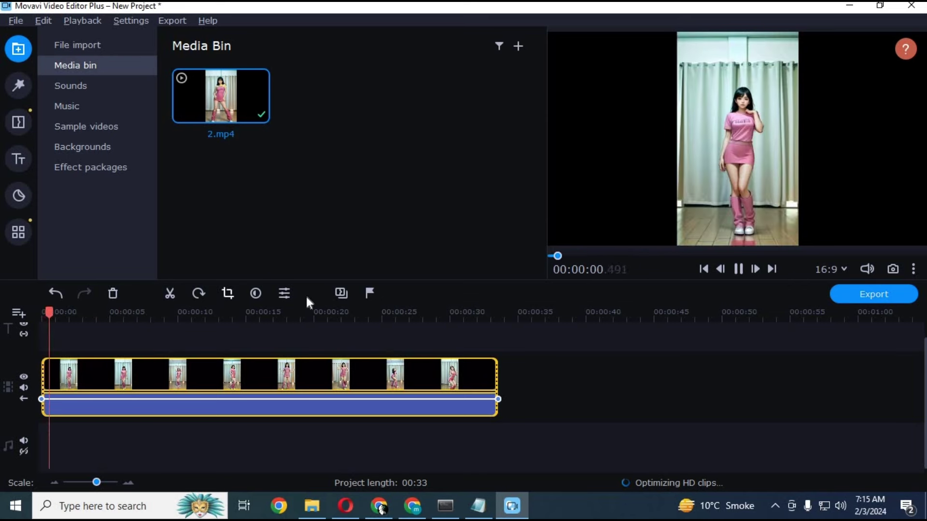
left_click(285, 293)
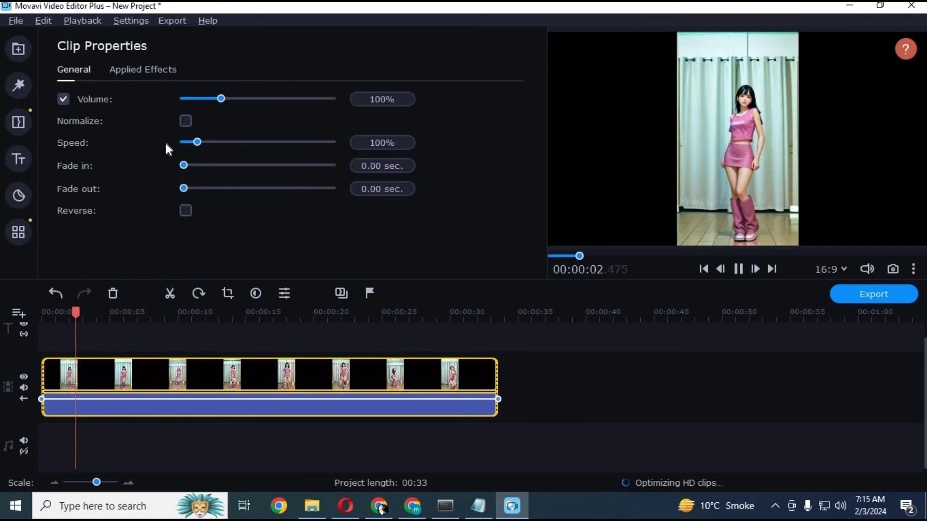
Raise the 2.mp4 clip's speed to 246%, then to 296%, shortening the project to 00:11.
left_click_drag(200, 143, 214, 141)
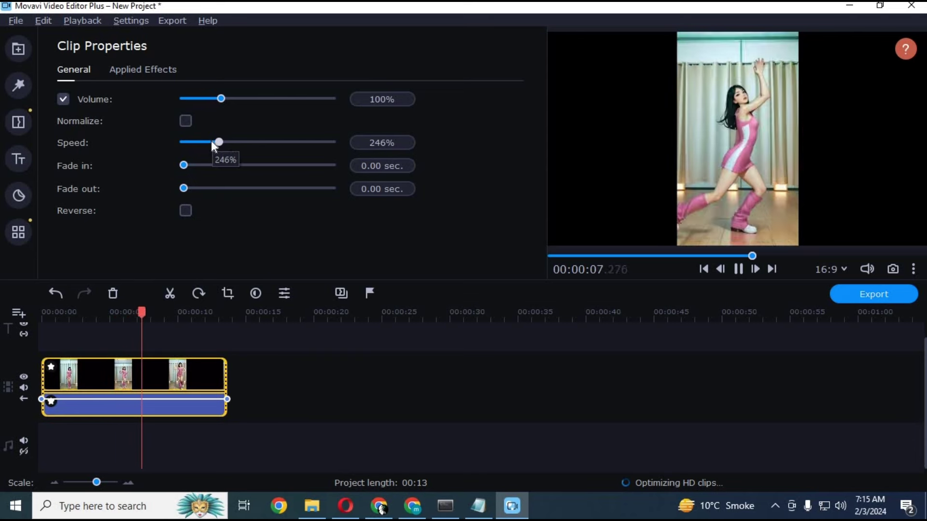
left_click_drag(218, 143, 226, 144)
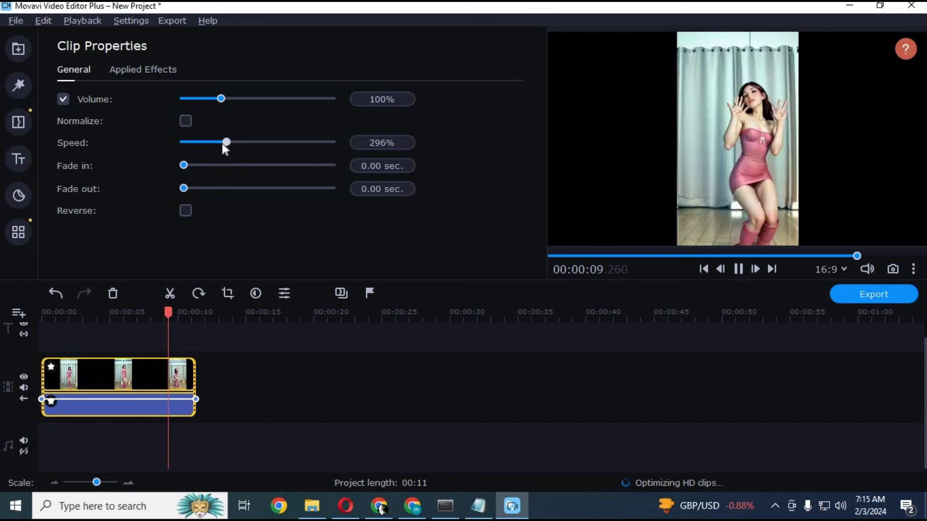